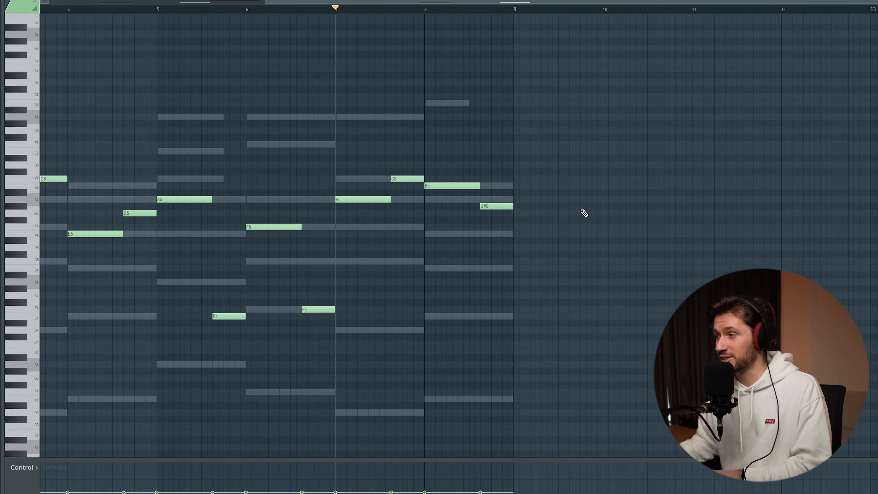
Play the lead melody, review its effects chain including Chorus DIMENSION-D, and adjust the Glide in its MiniFreak V synth.
key(space)
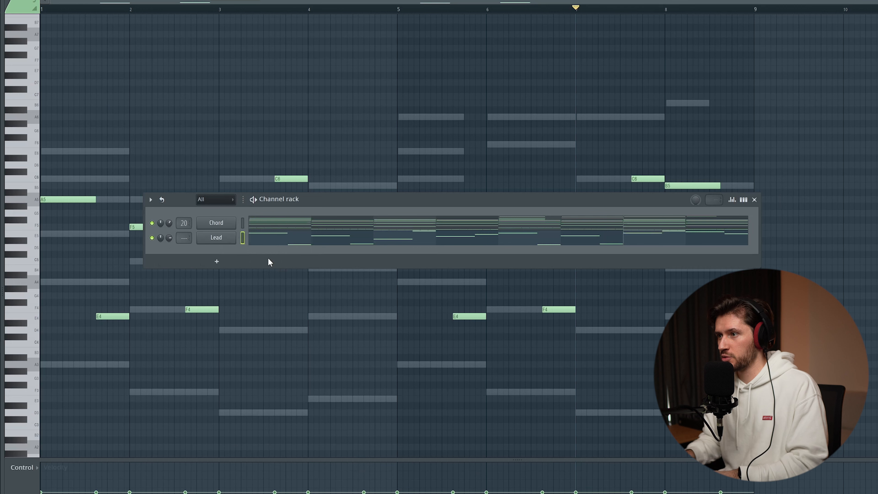
key(F9)
right_click(307, 142)
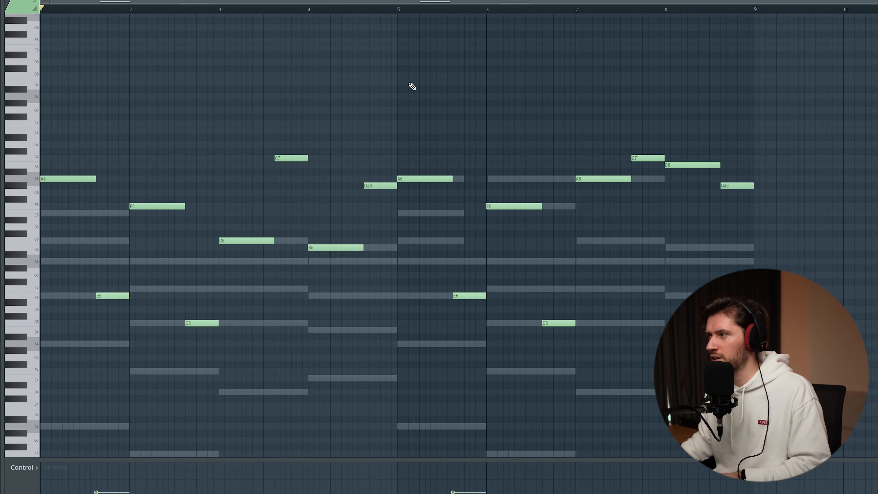
key(F9)
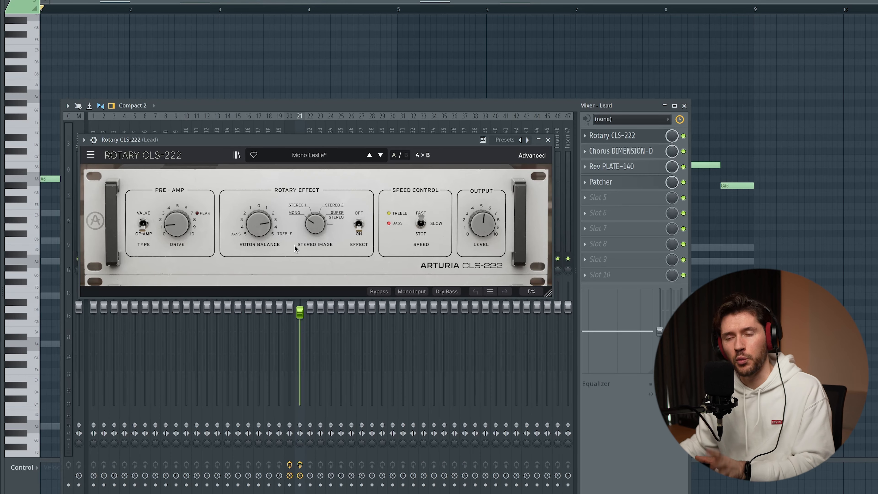
click(618, 151)
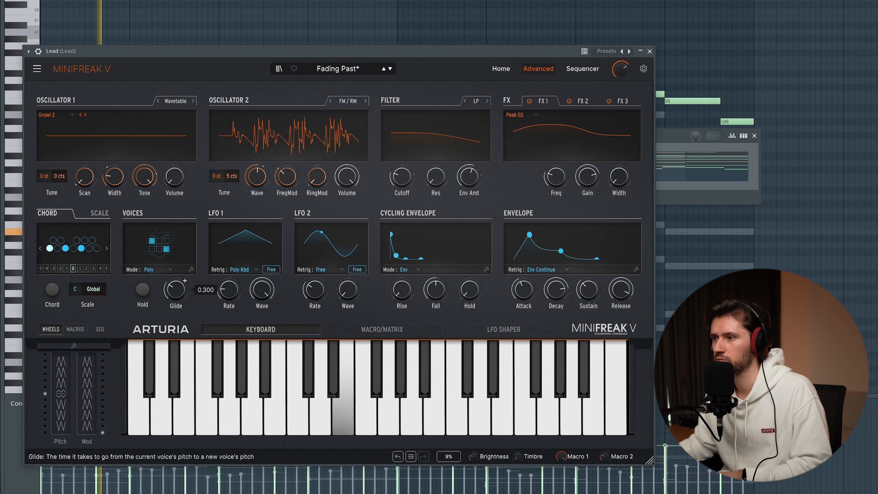
drag(176, 289, 176, 294)
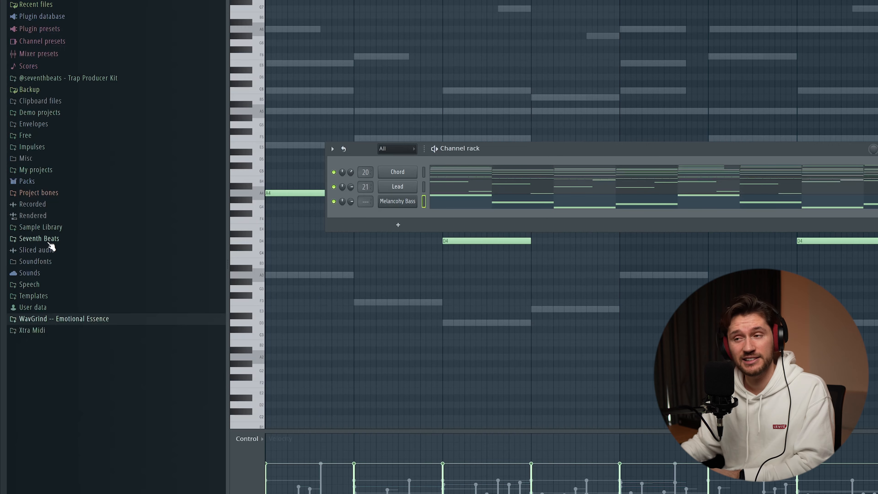
Find the Claps folder of The Blackout Drum Kit and add Clap 5 as a new channel below Melancohy Bass.
click(49, 242)
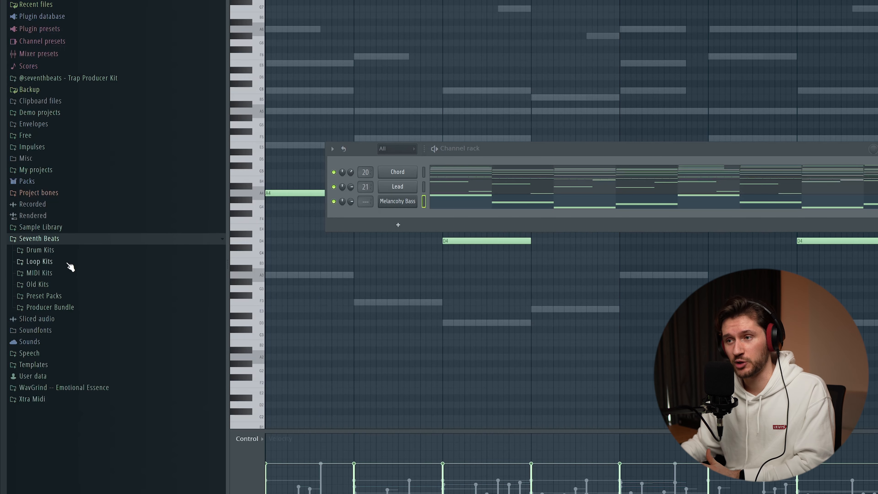
click(61, 255)
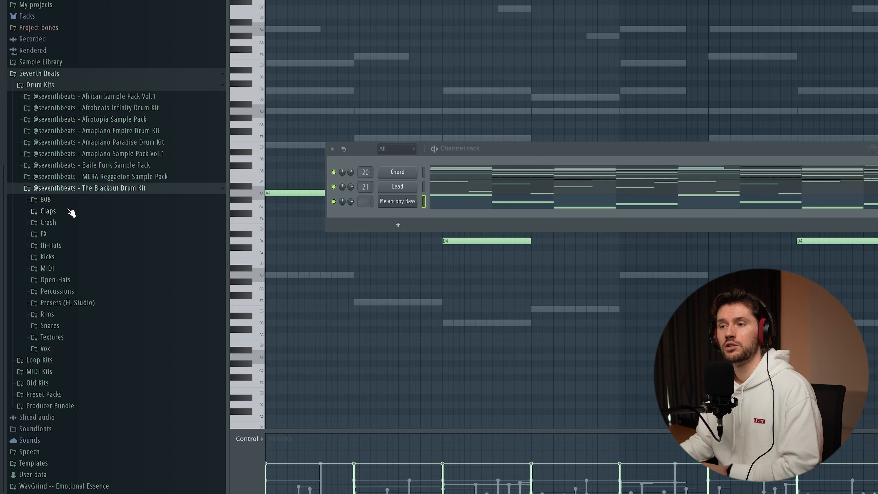
click(71, 211)
scroll(73, 250, up, 2)
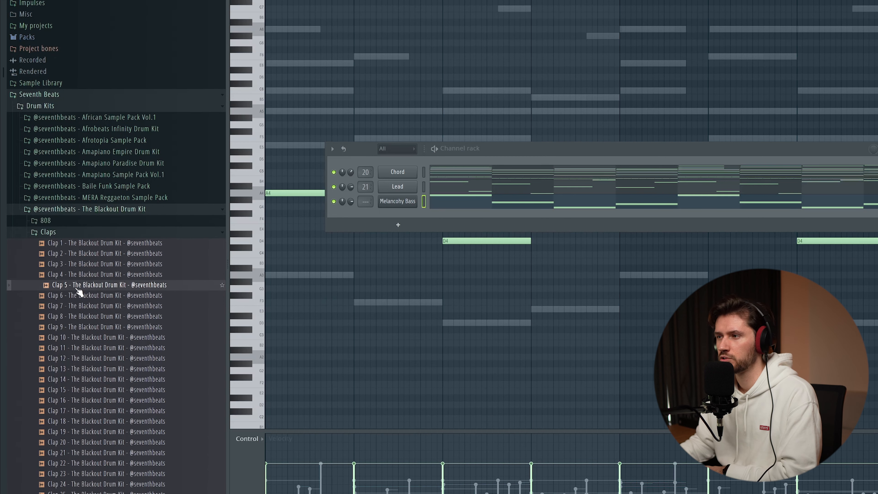
drag(347, 214, 392, 214)
Program a C5 note for Clap 5 on the third beat of every bar in the eight-bar pattern.
key(F6)
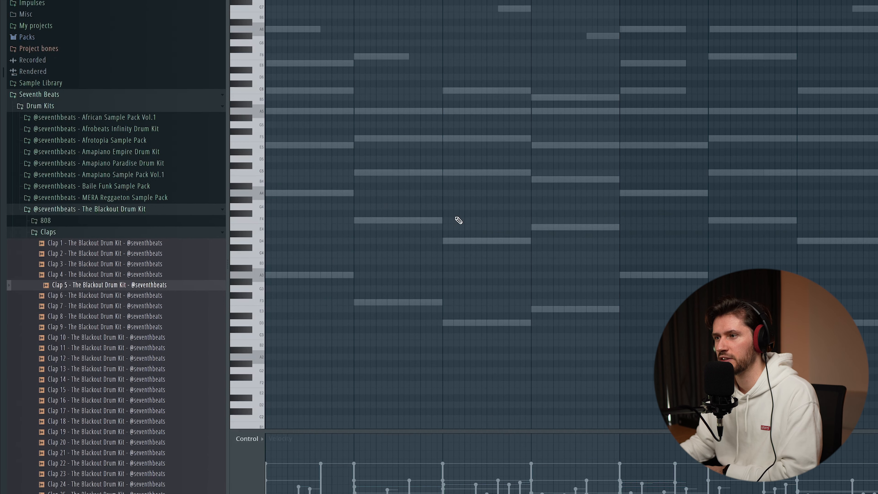
scroll(300, 204, up, 3)
key(space)
click(313, 213)
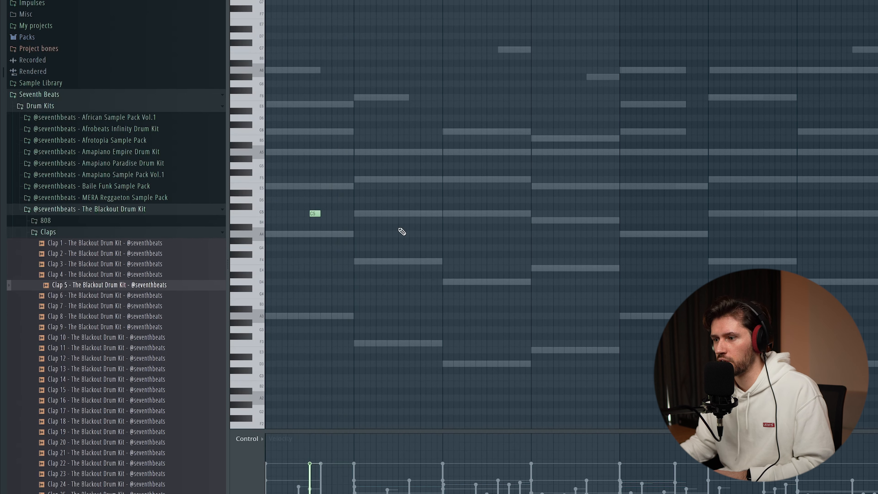
click(401, 213)
click(490, 213)
click(578, 213)
click(667, 214)
click(756, 213)
click(843, 214)
key(space)
Audition more claps from the kit and layer Clap 67 beneath Clap 5 with the same hit pattern.
click(125, 327)
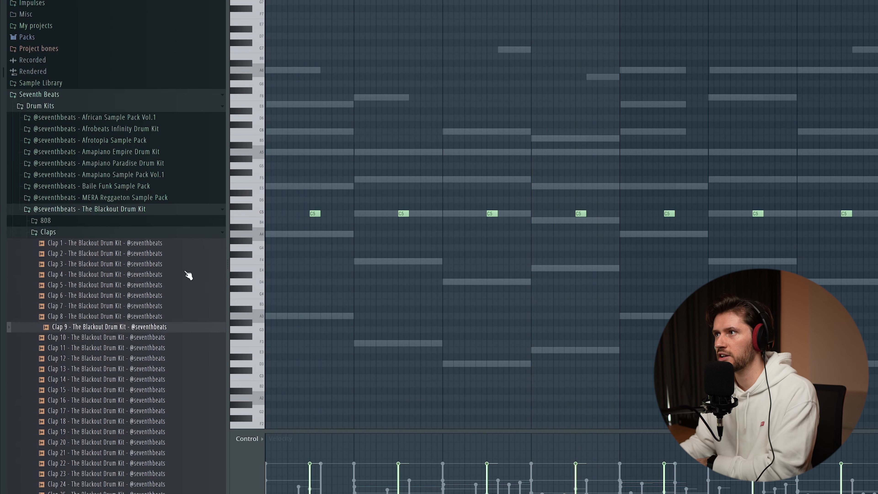
click(112, 338)
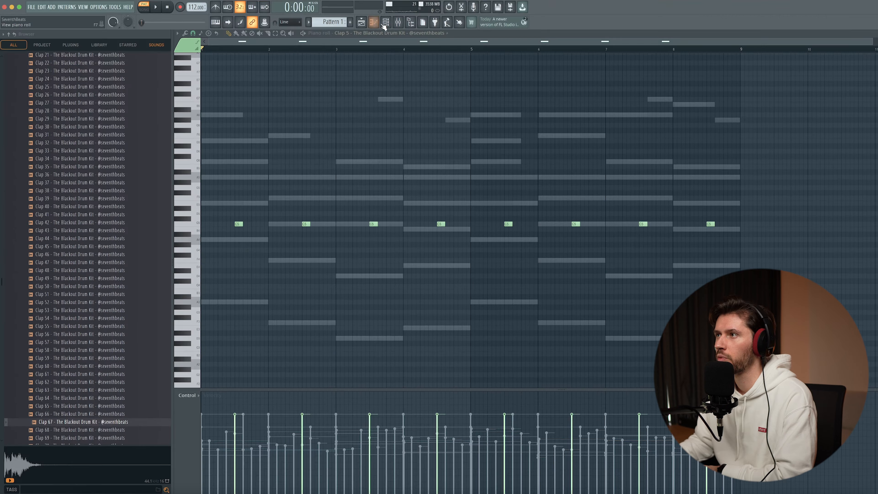
key(F6)
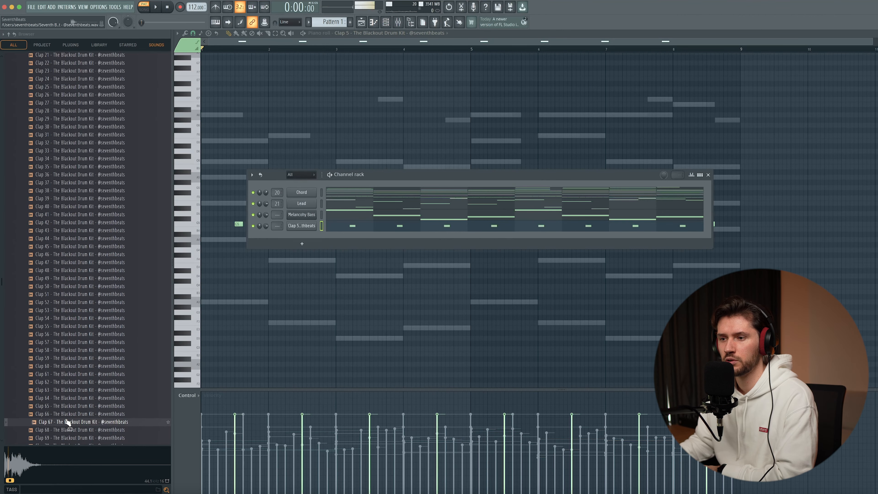
drag(312, 237, 321, 230)
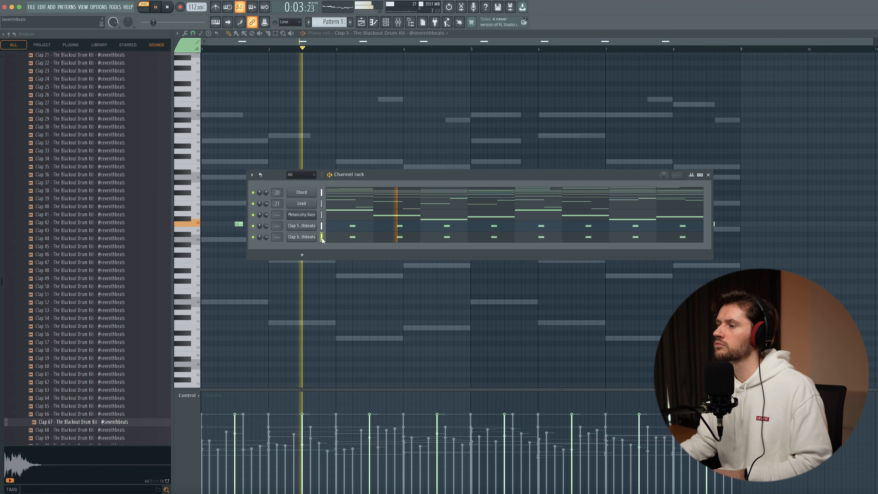
key(space)
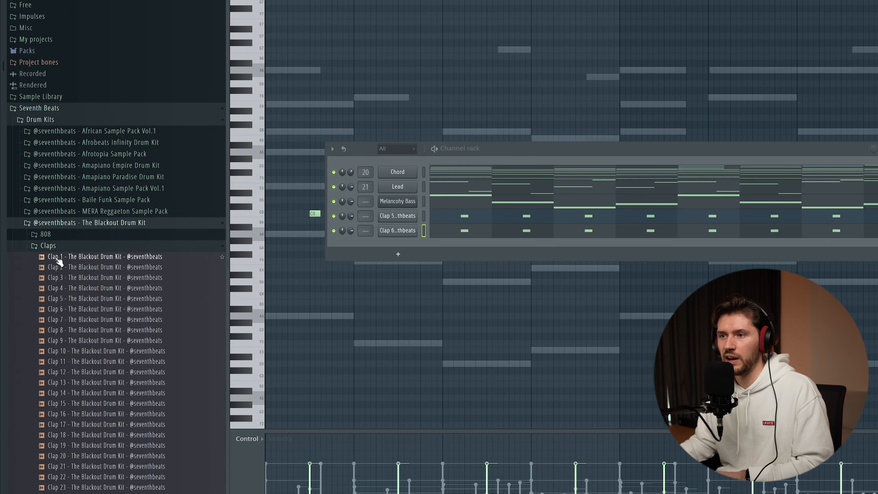
Add Kick 8 from the drum kit's Kicks folder as a channel above the claps.
click(55, 246)
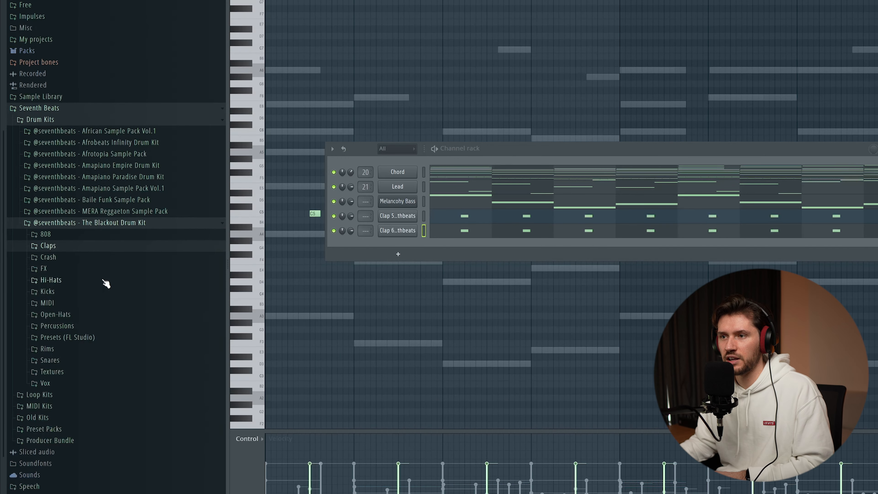
click(74, 293)
click(91, 299)
drag(100, 341, 410, 209)
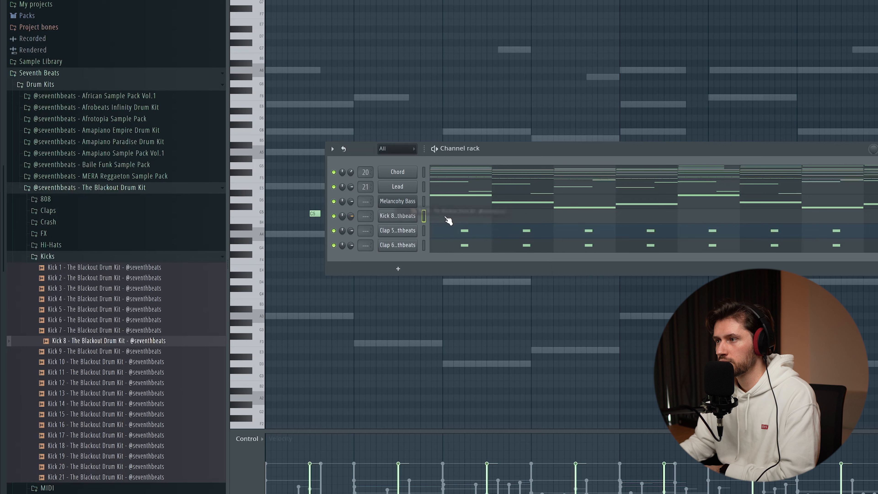
Draw C5 notes for Kick 8 in bars 1 to 4, two per bar, with the first on each downbeat.
click(447, 218)
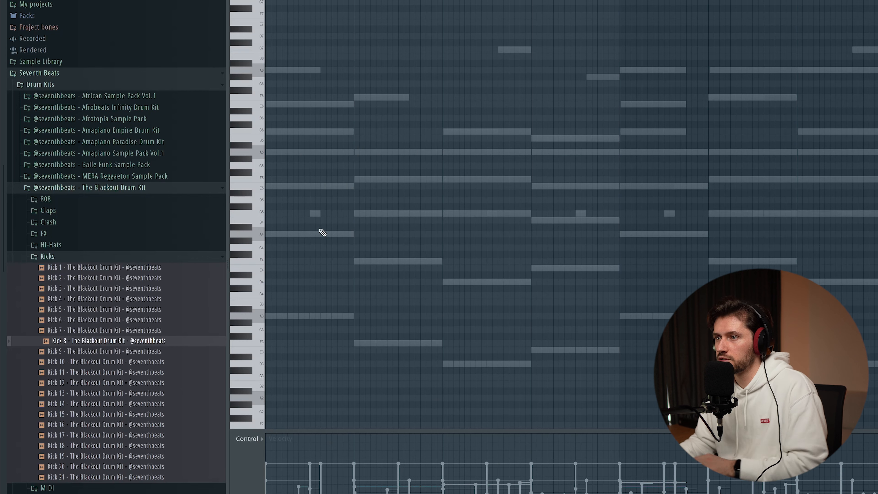
key(space)
click(304, 214)
click(359, 213)
click(393, 214)
click(448, 214)
click(481, 213)
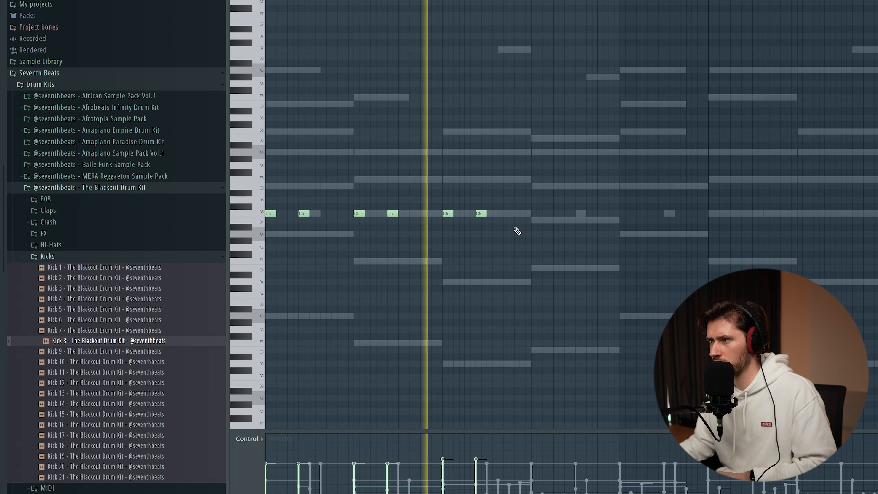
click(536, 213)
click(581, 213)
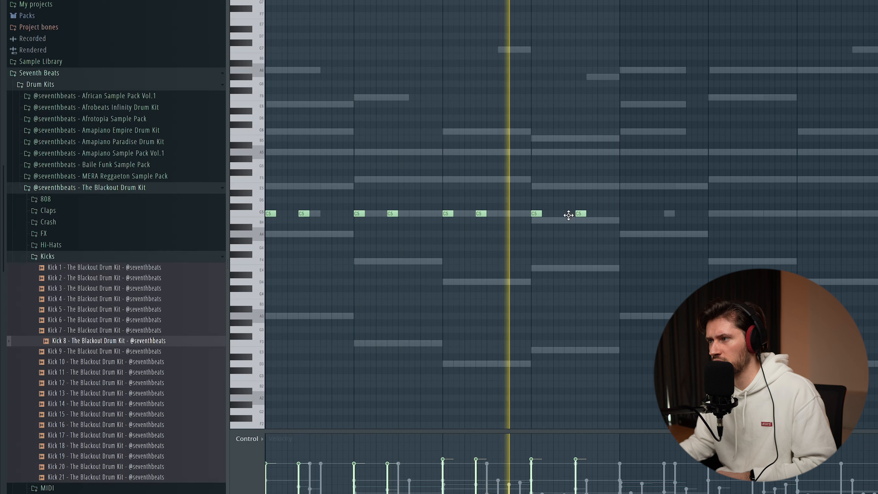
Move the second kick in bar 4 slightly earlier and duplicate the four-bar kick pattern into bars 5 to 8.
scroll(571, 214, up, 1)
drag(580, 234, 570, 234)
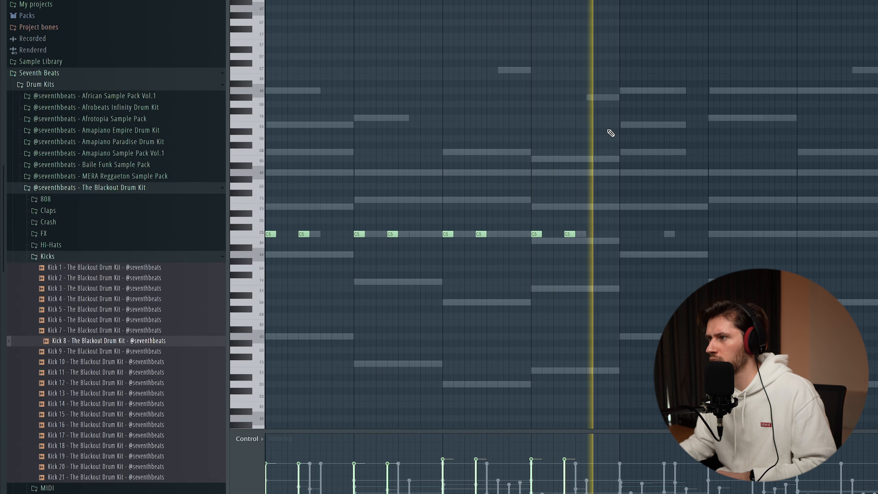
key(ctrl+a)
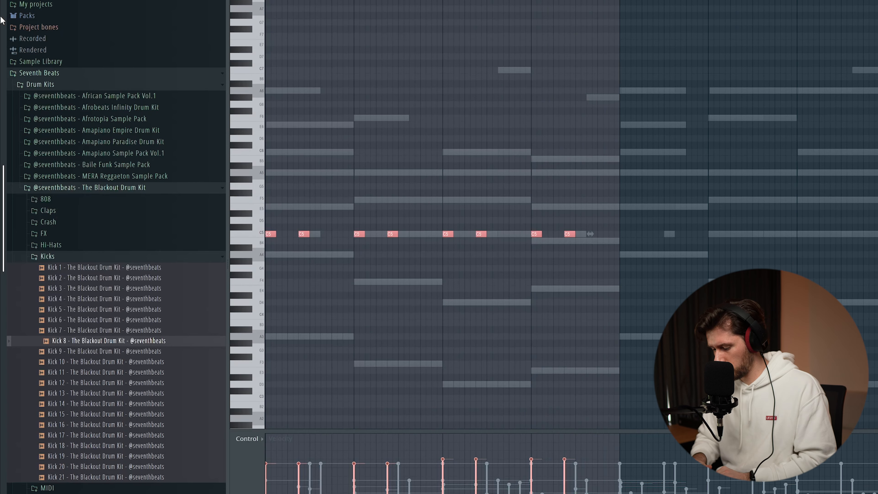
key(ctrl+b)
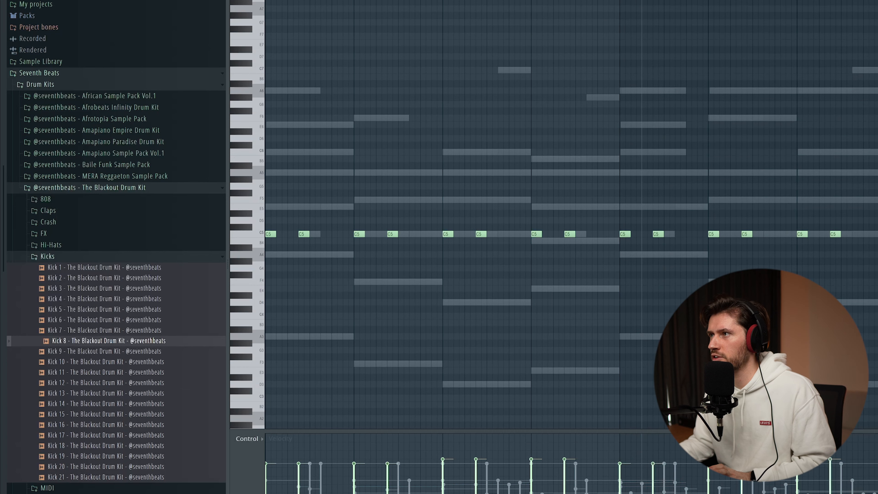
Add Open Hat 7 from the drum kit's Open-Hats folder as a channel below the claps.
key(F6)
click(57, 256)
click(67, 284)
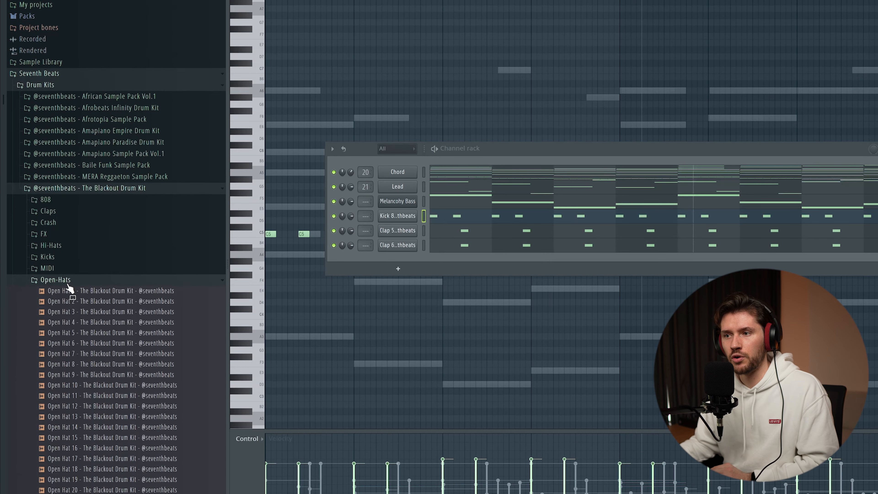
scroll(90, 294, down, 3)
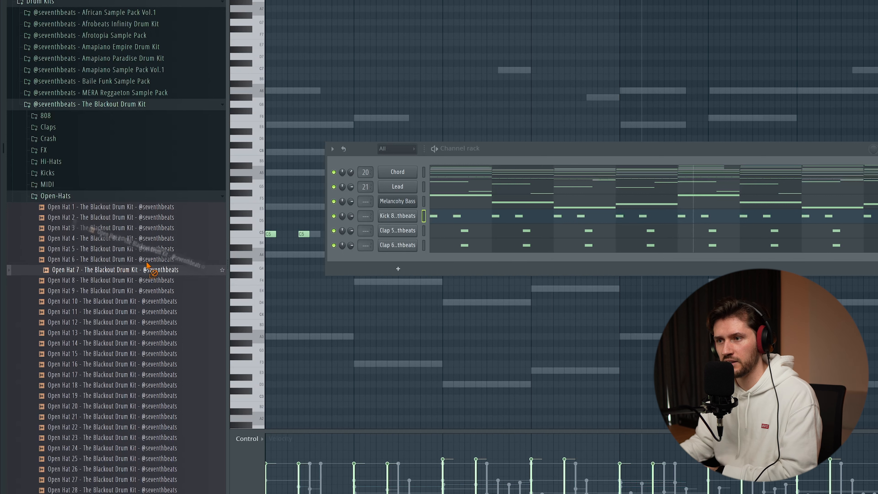
drag(386, 254, 389, 258)
key(F6)
key(space)
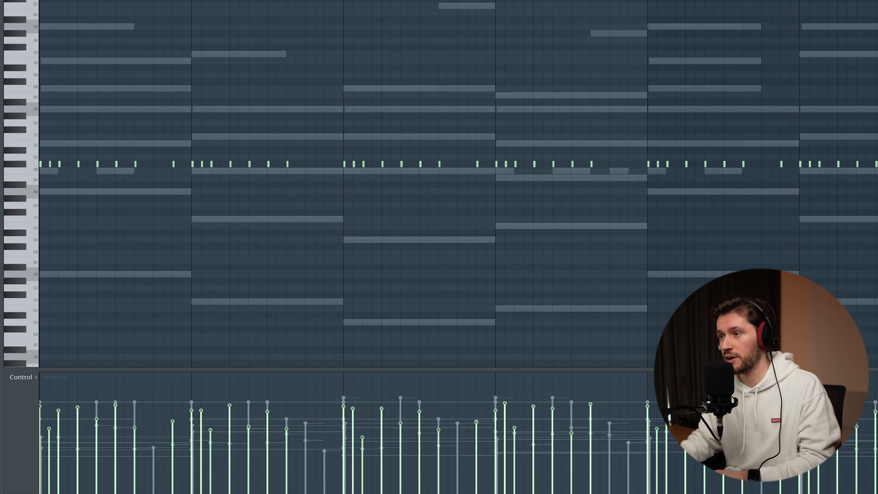
Play back the Hat 8 pattern and clone the Hat 8 channel.
key(space)
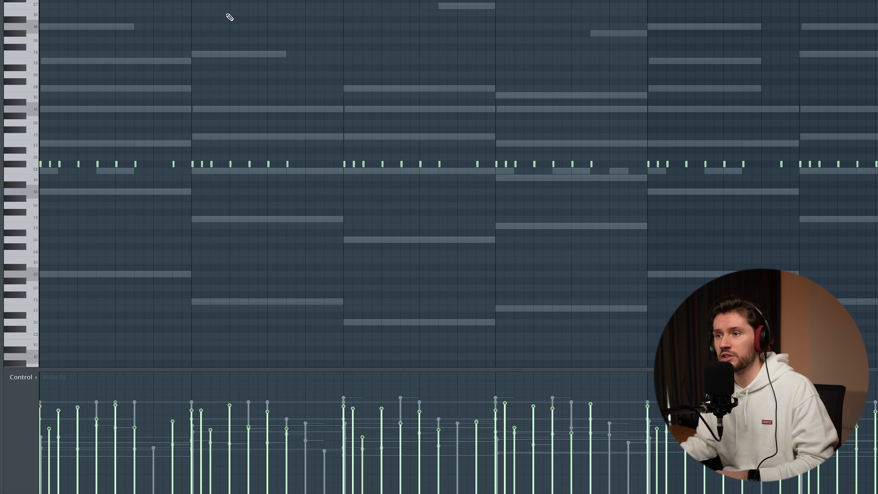
key(F6)
right_click(189, 197)
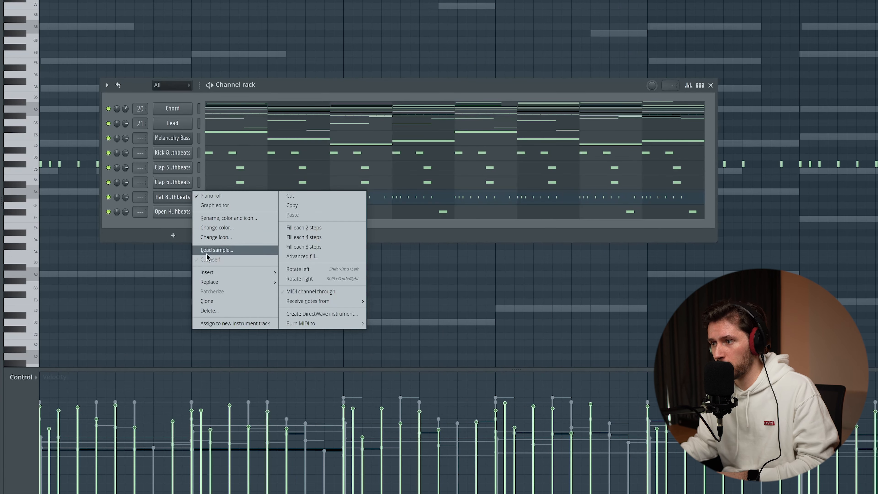
click(214, 303)
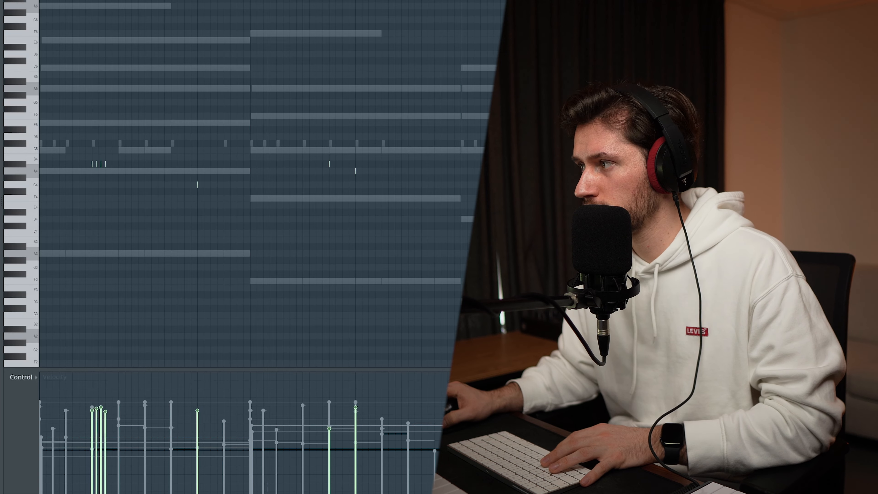
Review Rev LX-24 and Efx FRAGMENTS on the cloned hat's mixer track, plus Efx FRAGMENTS on the open hat's track.
key(space)
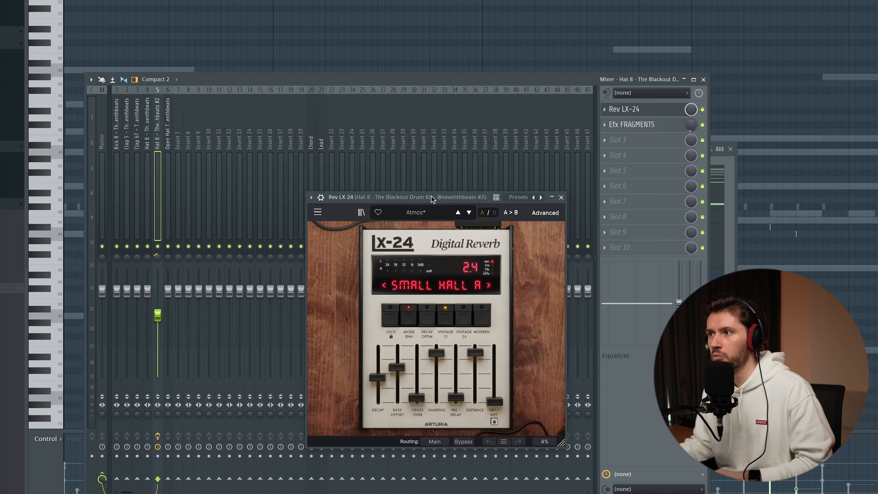
drag(448, 198, 316, 171)
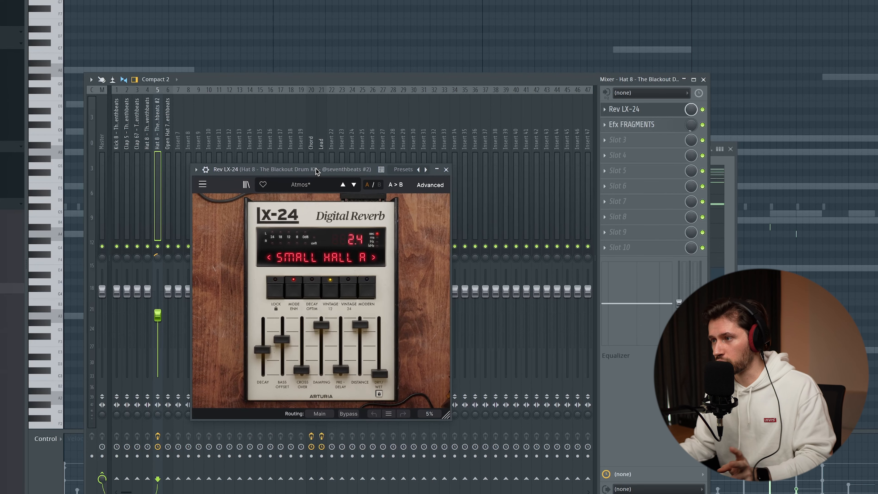
click(446, 169)
click(632, 124)
drag(196, 88, 254, 163)
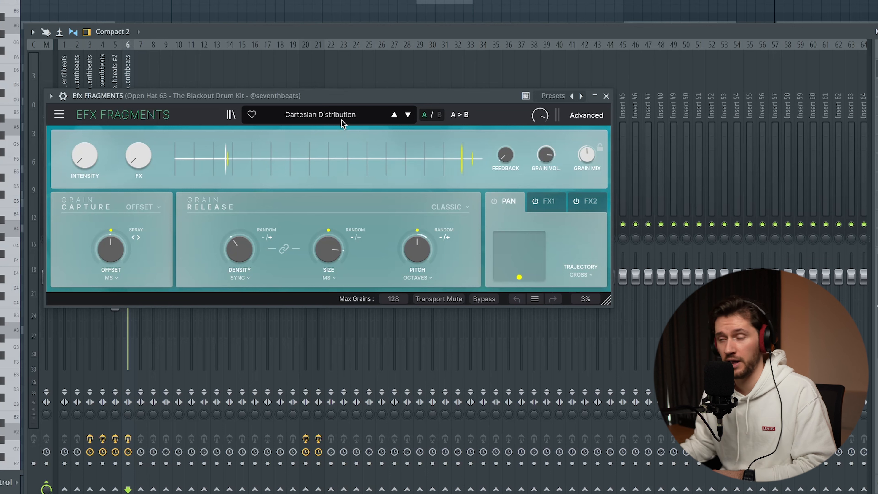
click(606, 96)
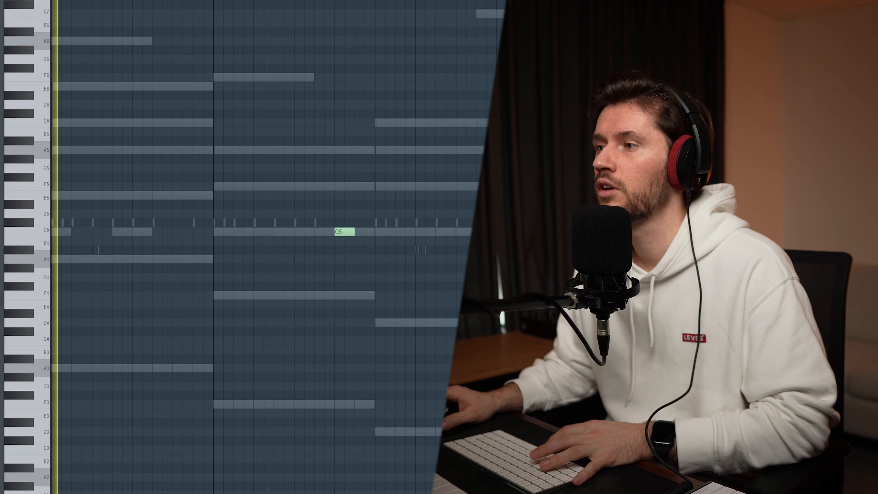